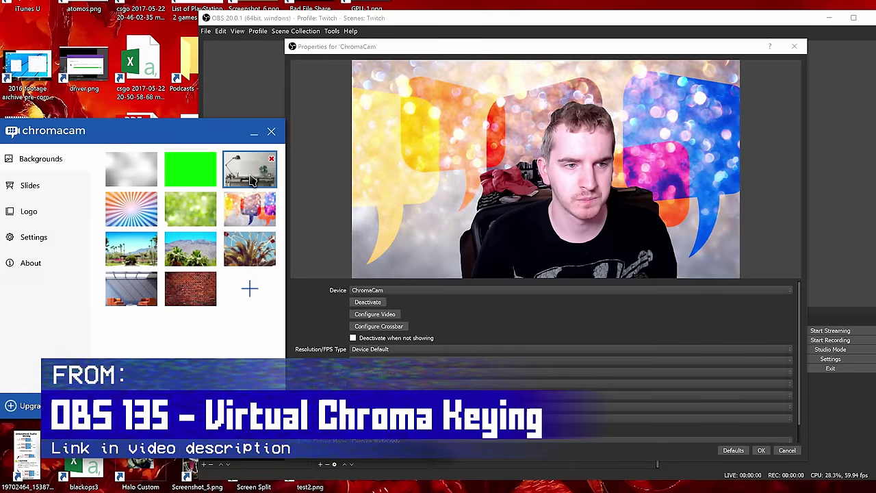
Try the desk-and-lamp, ferris wheel, desert mountain and city palms backgrounds, ending on the red brick wall.
click(250, 172)
click(255, 256)
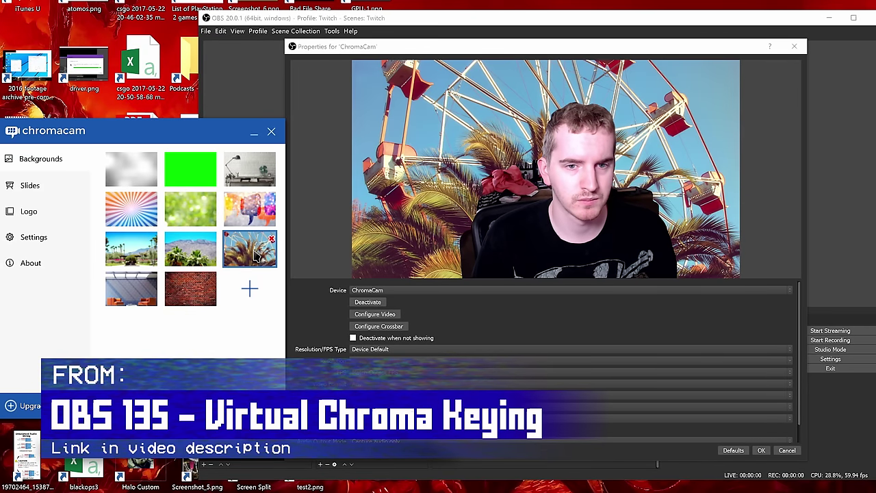
click(184, 255)
click(121, 254)
click(190, 288)
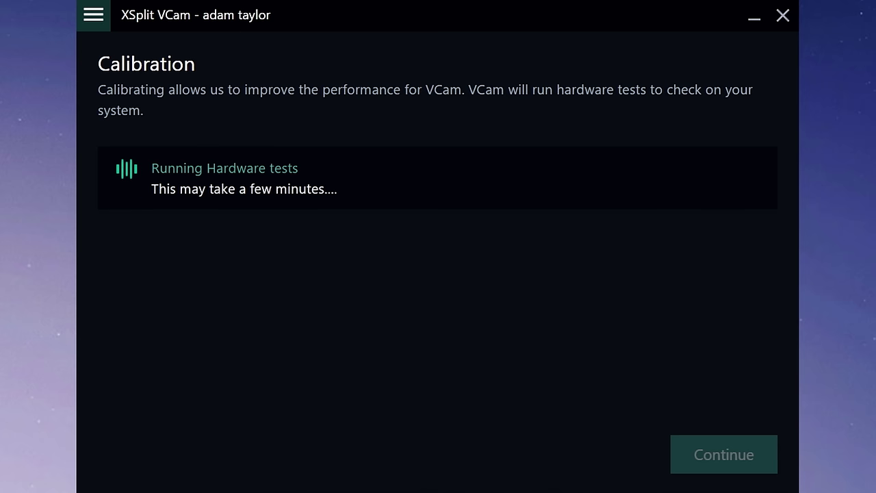
Move past the finished calibration and select HD Pro Webcam C920 as the camera.
click(739, 471)
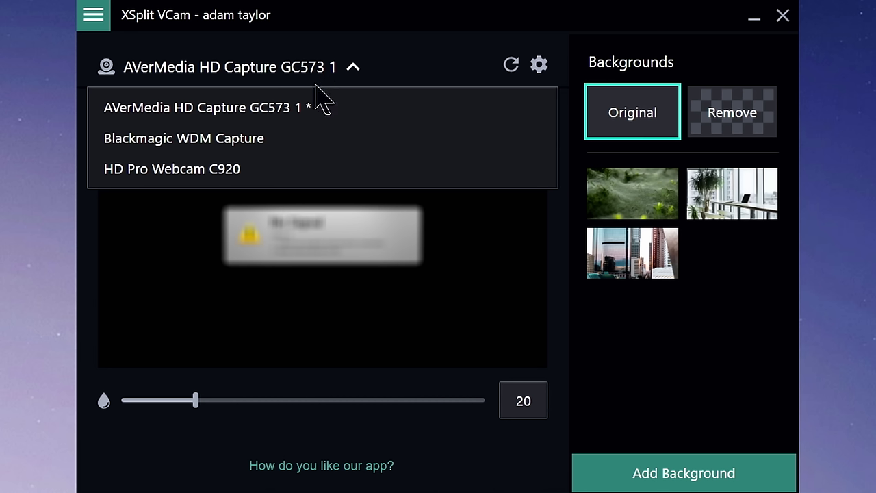
click(249, 169)
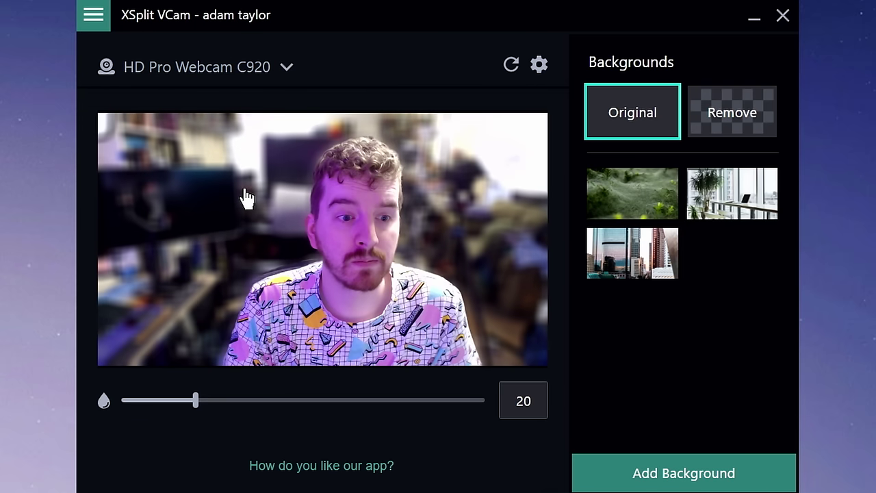
Check the webcam's hardware properties, then try blur values from 100 down and leave it at 13.
click(542, 65)
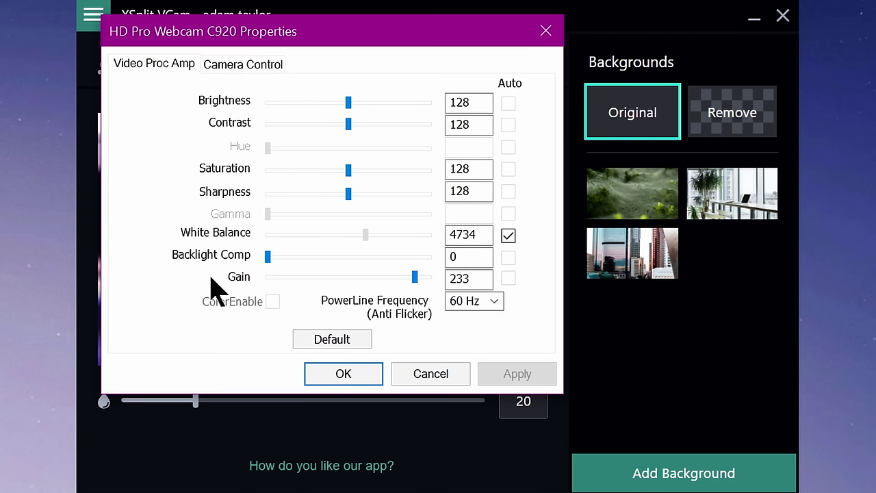
click(360, 370)
drag(200, 401, 514, 398)
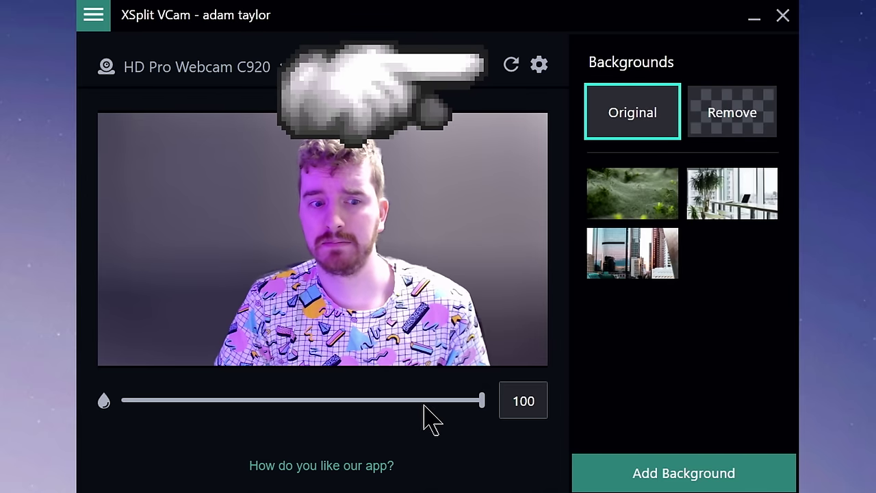
drag(399, 404, 277, 406)
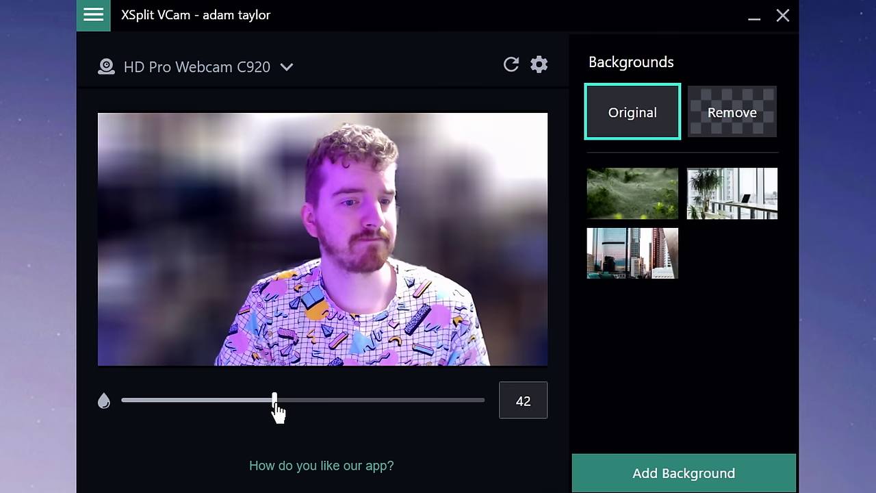
drag(213, 409, 144, 411)
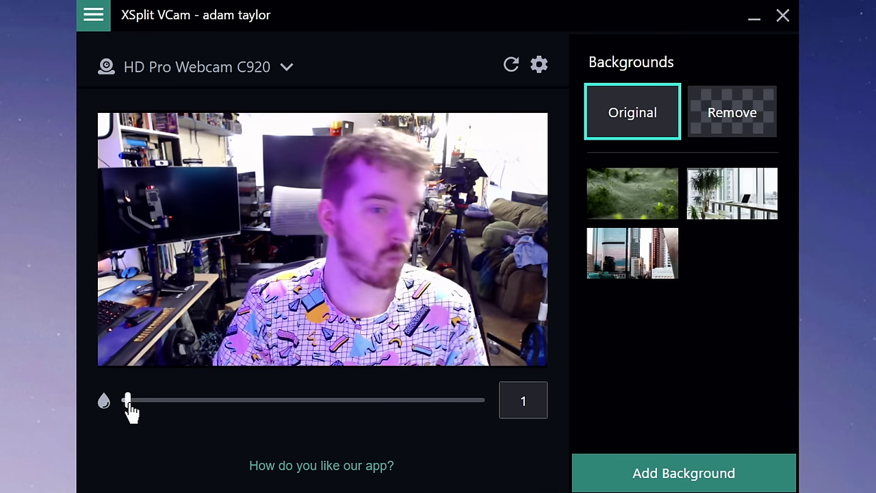
drag(132, 411, 171, 404)
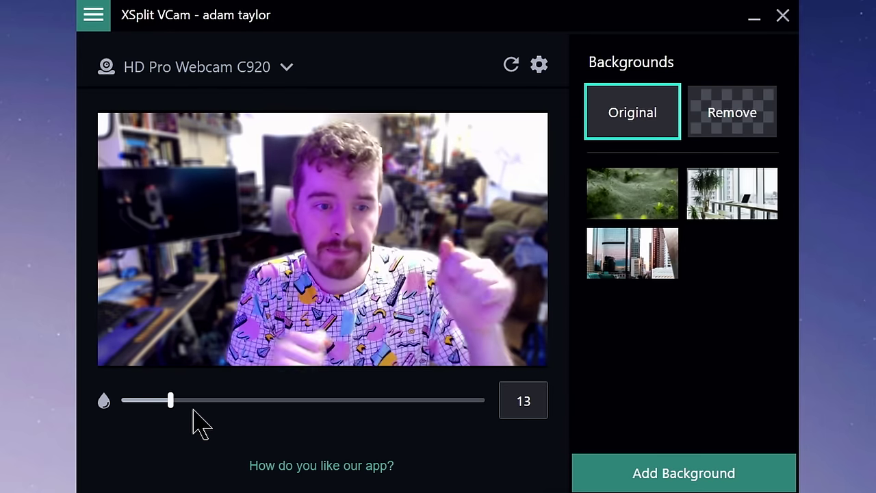
Remove the room background, compare it with the original in the preview, then choose the green foliage backdrop.
click(723, 127)
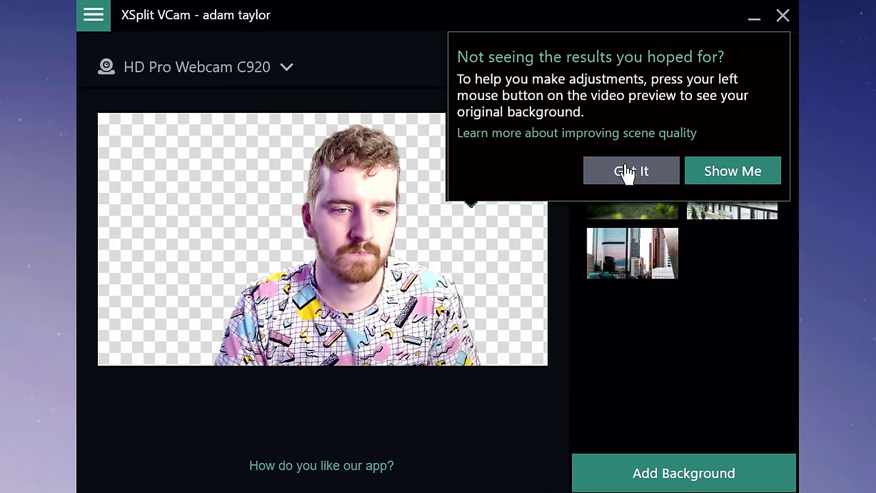
click(768, 166)
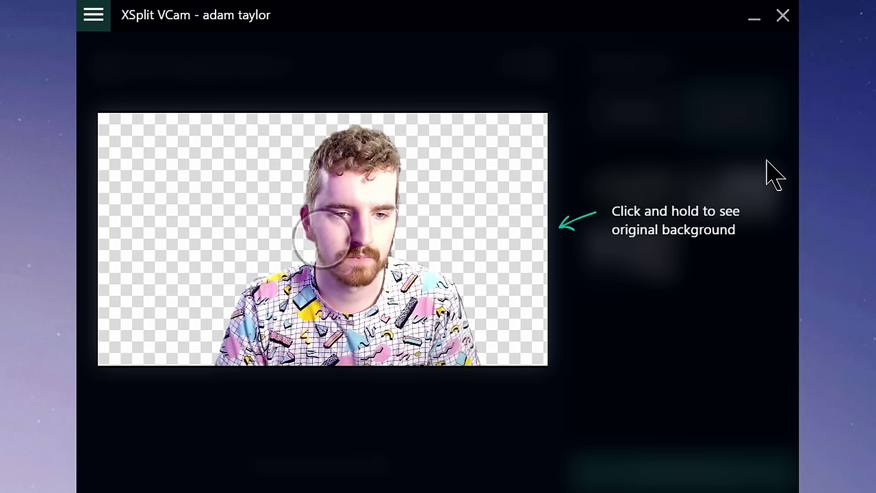
click(475, 234)
click(474, 235)
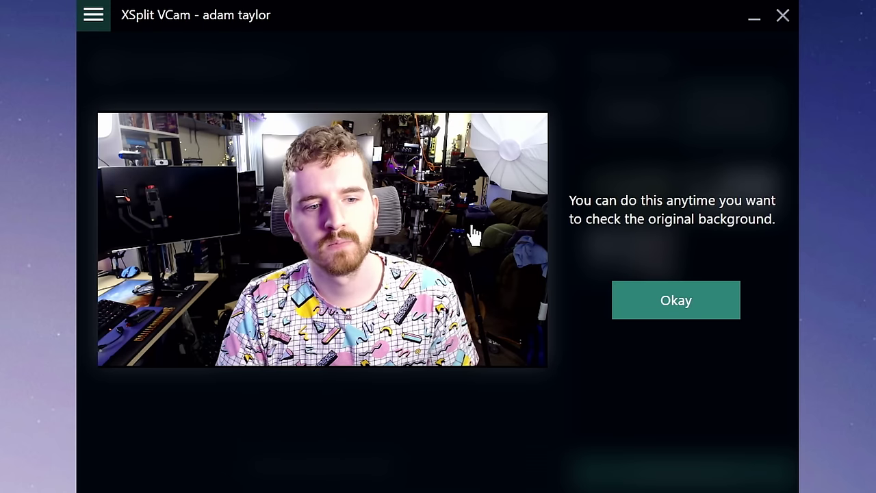
click(475, 234)
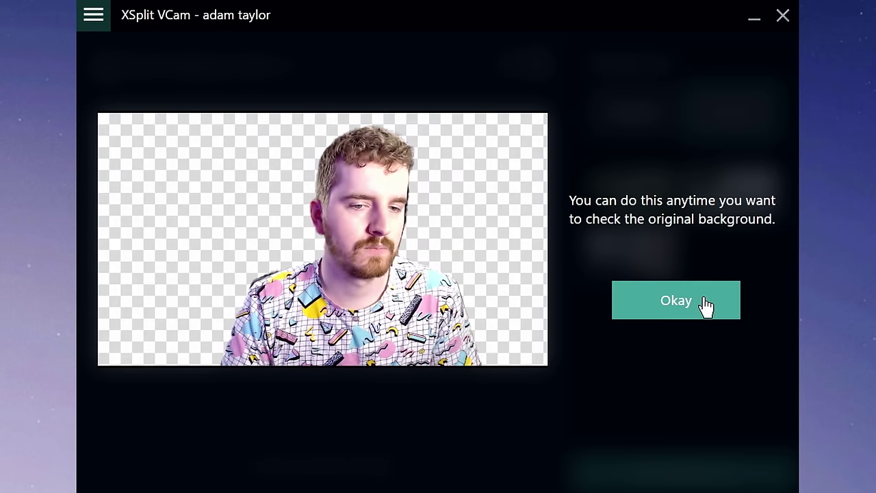
click(706, 308)
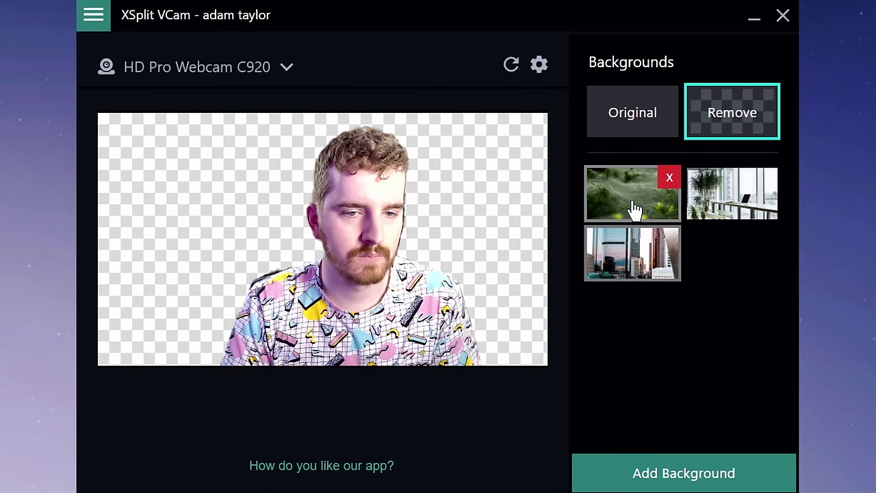
click(636, 174)
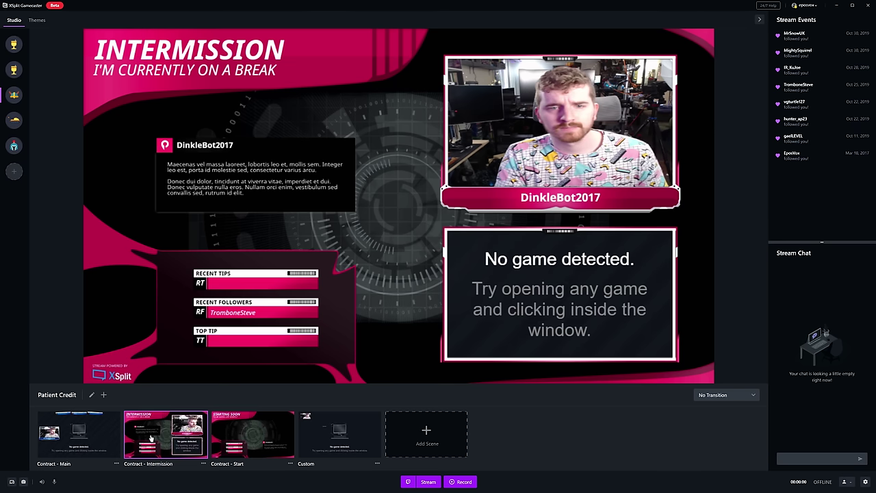
Preview the Contract - Main scene, then switch back to Contract - Intermission.
mouse_move(151, 438)
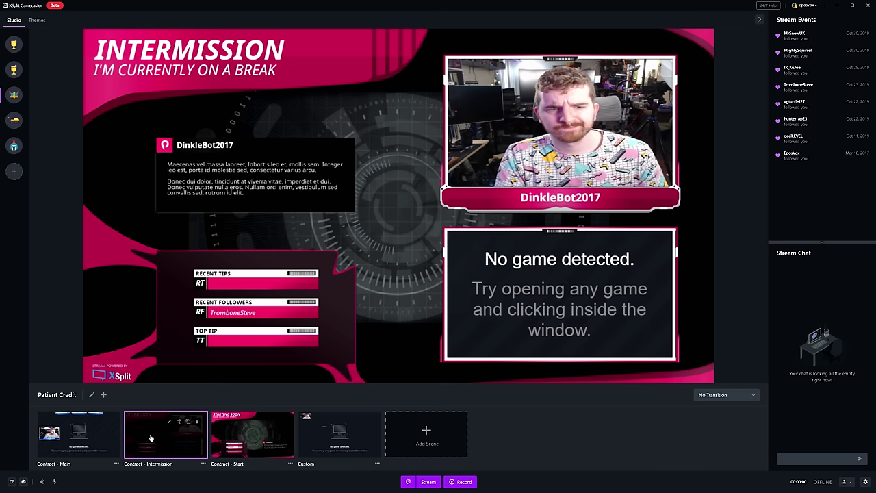
click(92, 437)
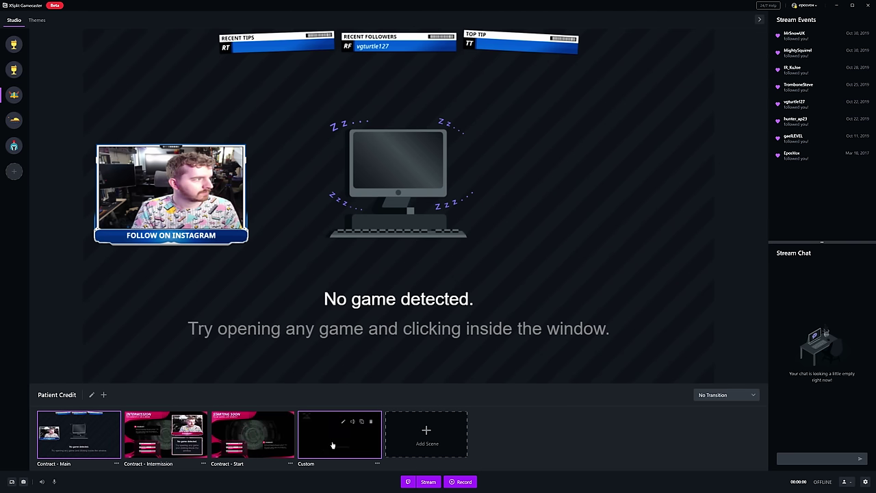
click(157, 442)
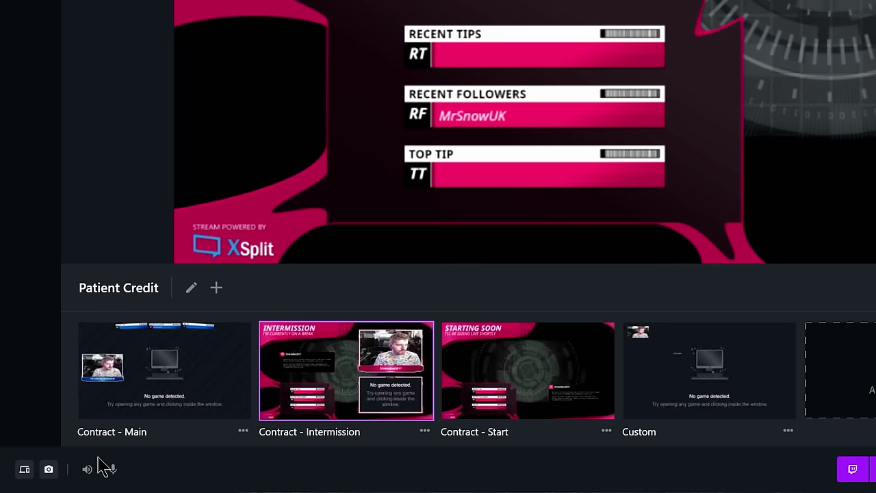
Make XSplit VCam, under Connected Devices, Gamecaster's webcam source.
click(51, 469)
click(119, 430)
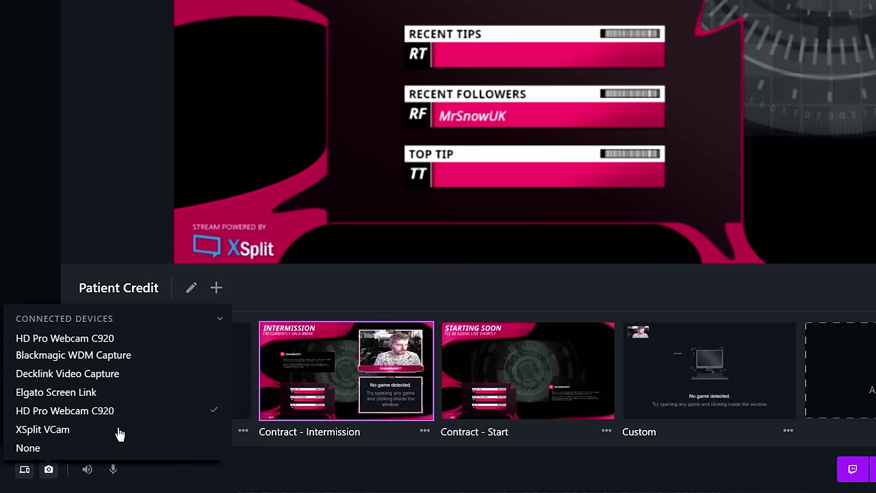
click(118, 430)
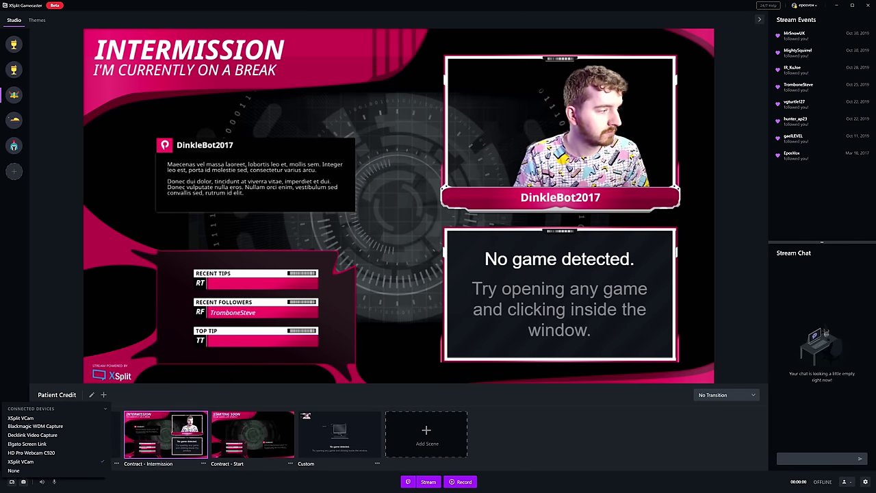
key(Escape)
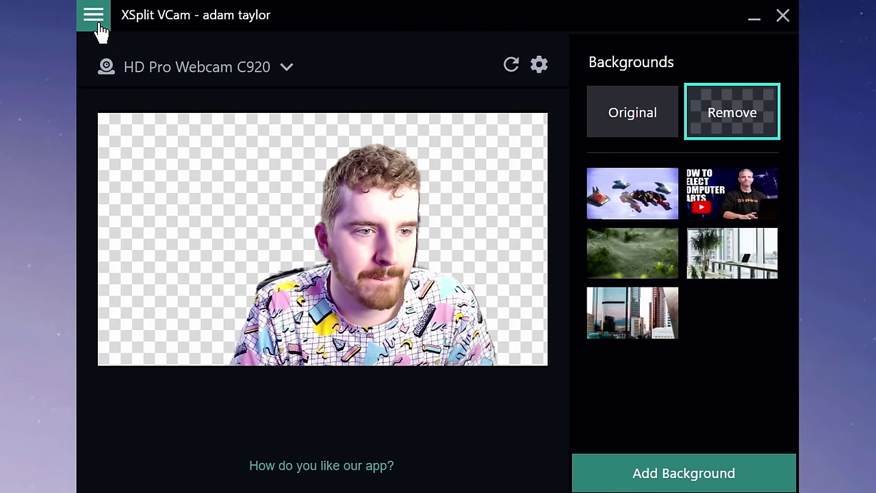
In VCam settings, run background removal on GPU: TITAN RTX.
click(98, 21)
click(133, 55)
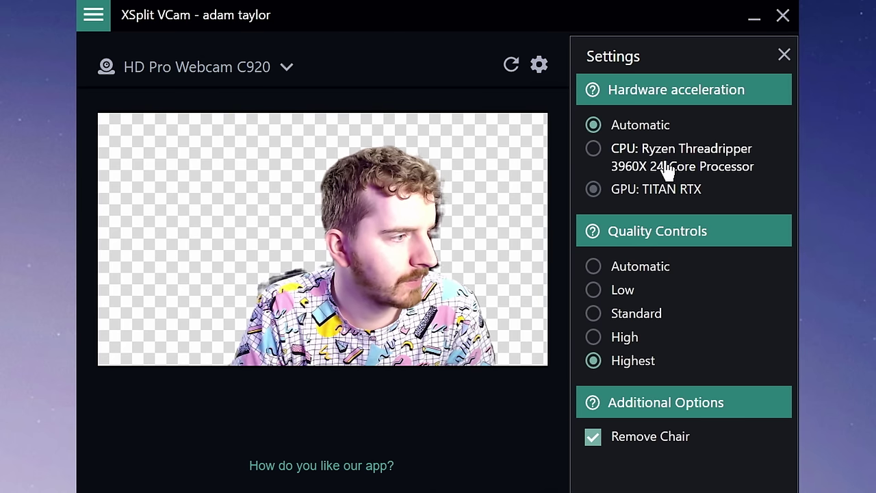
click(650, 195)
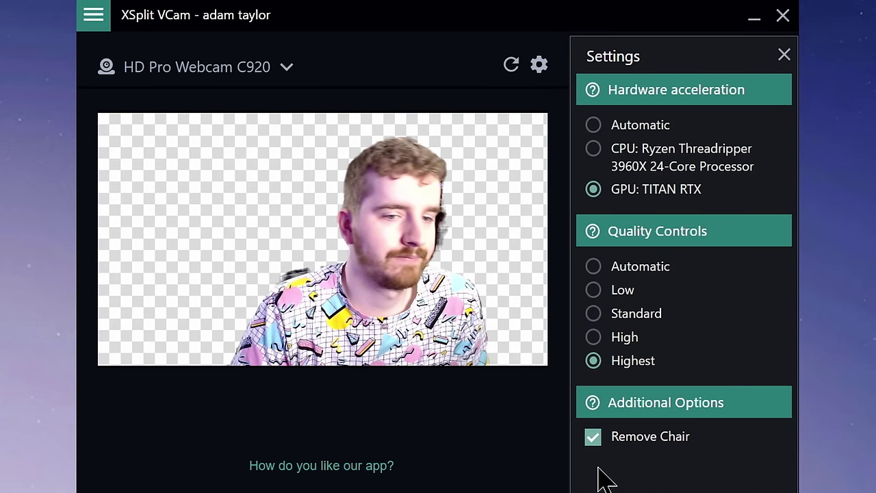
Try the Automatic, Low and Standard quality levels.
click(639, 269)
click(633, 293)
click(631, 315)
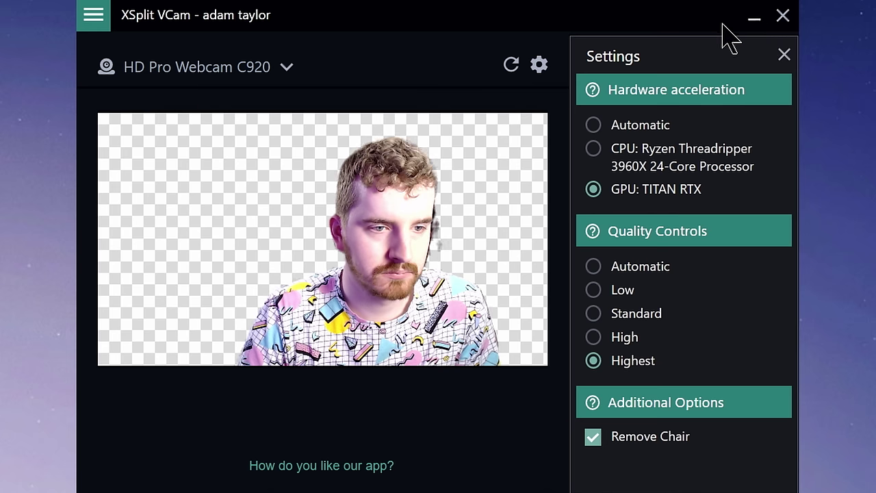
Check the camera source list, then bring up the main menu again.
click(158, 68)
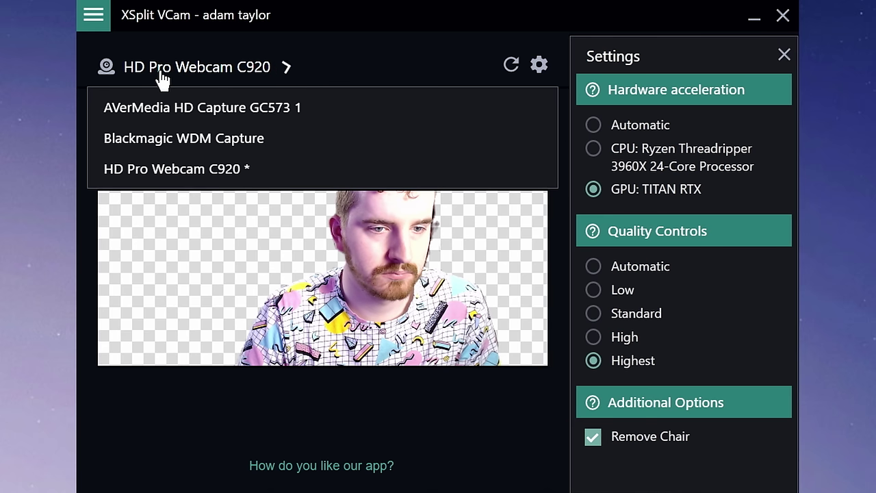
click(157, 69)
click(109, 19)
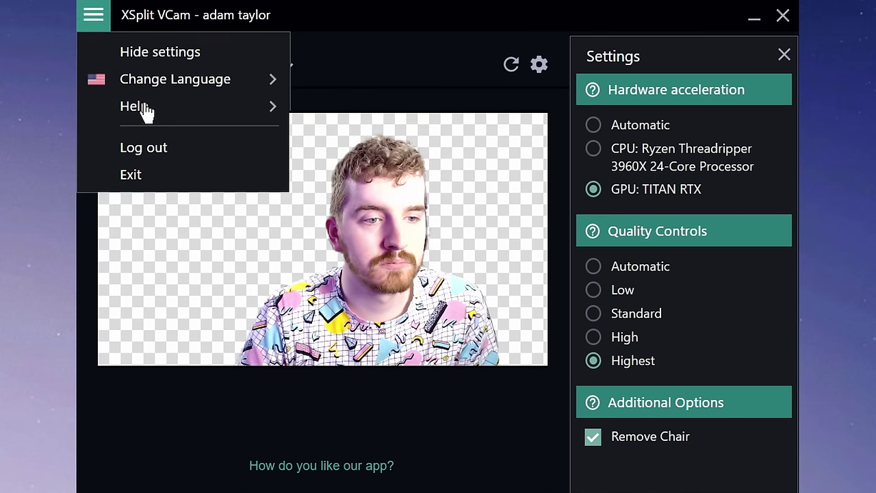
mouse_move(145, 112)
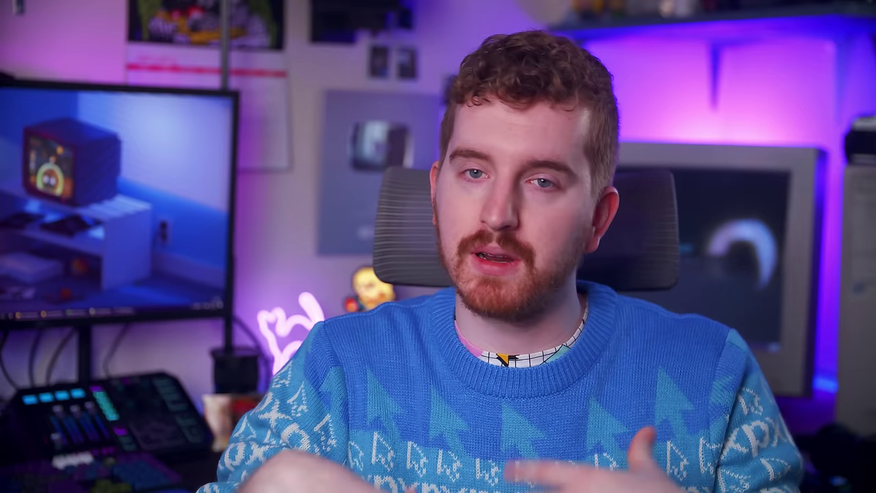